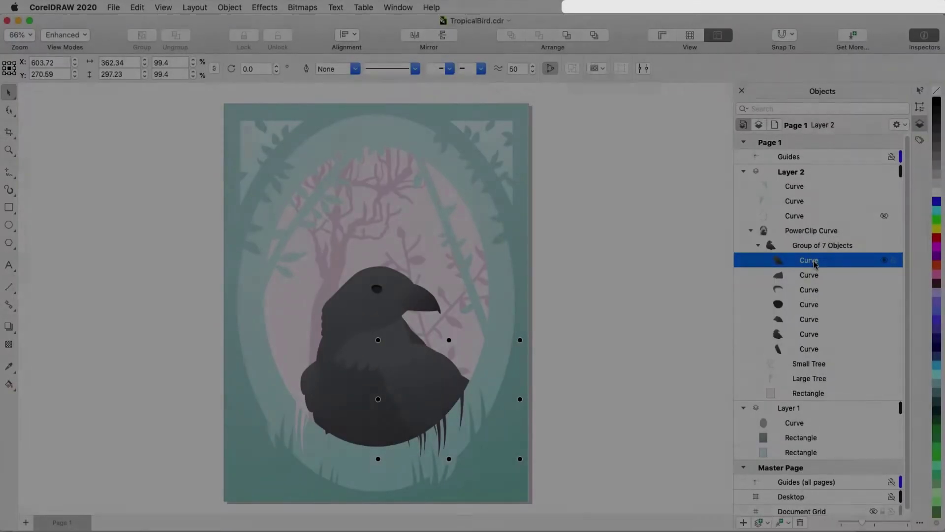
Step: Cast rightward drop shadows from the raven's lower and upper wing pieces
click(9, 327)
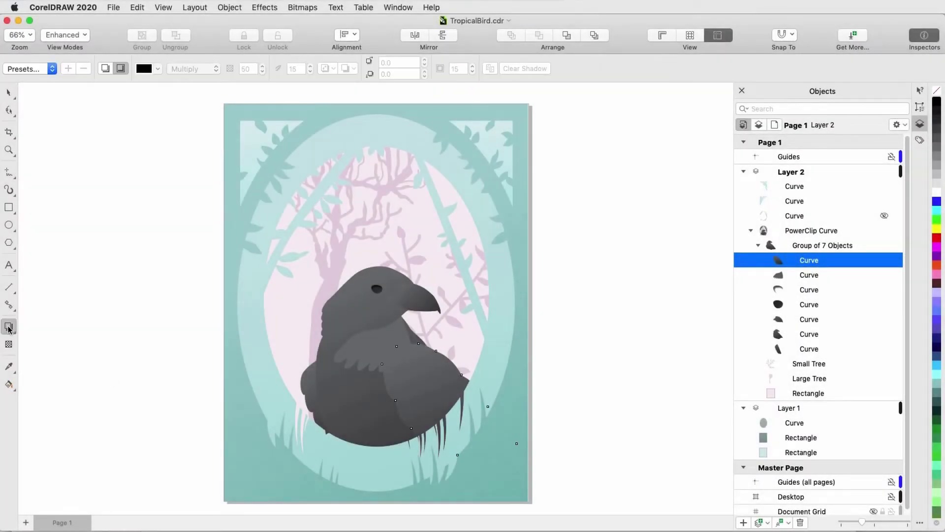
click(105, 68)
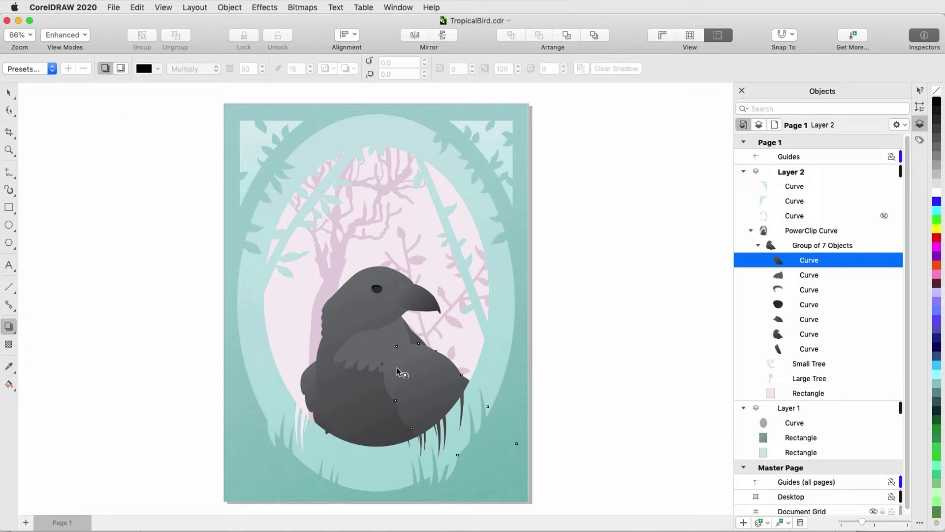
drag(449, 399, 517, 400)
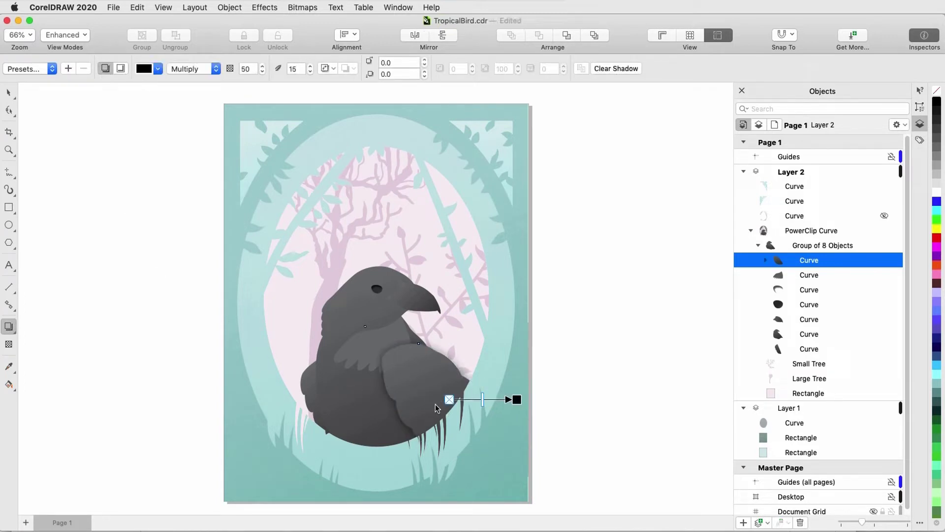
click(810, 280)
drag(373, 343, 412, 343)
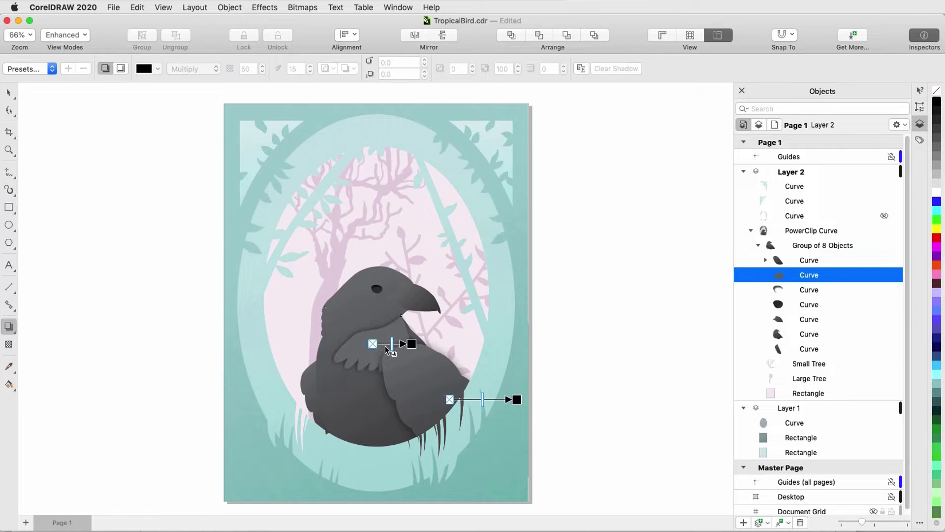
Step: Add drop shadows to the raven's beak and the remaining wing piece
click(812, 320)
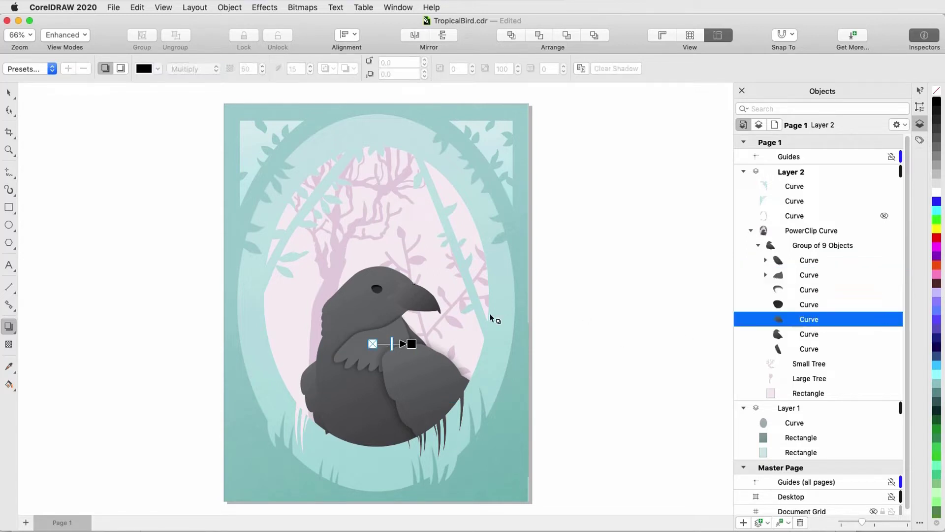
drag(412, 297, 440, 298)
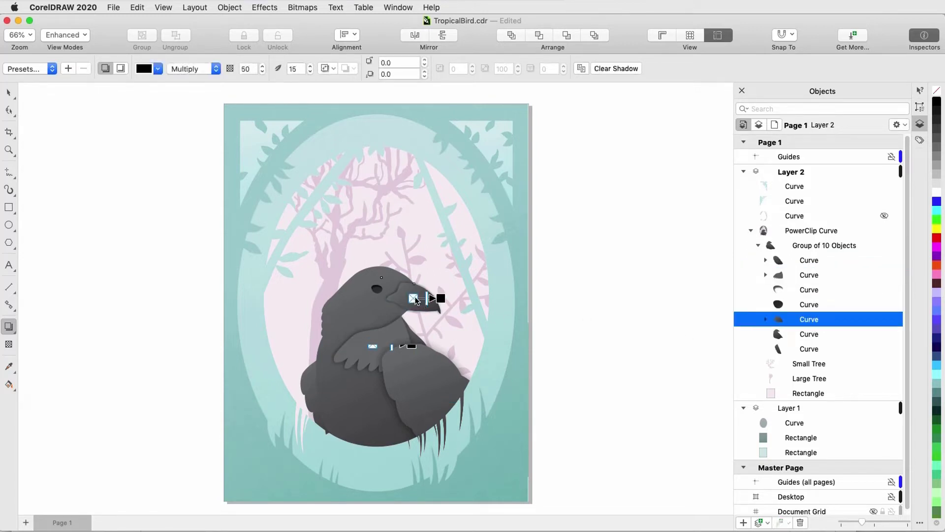
click(807, 336)
drag(411, 364, 507, 365)
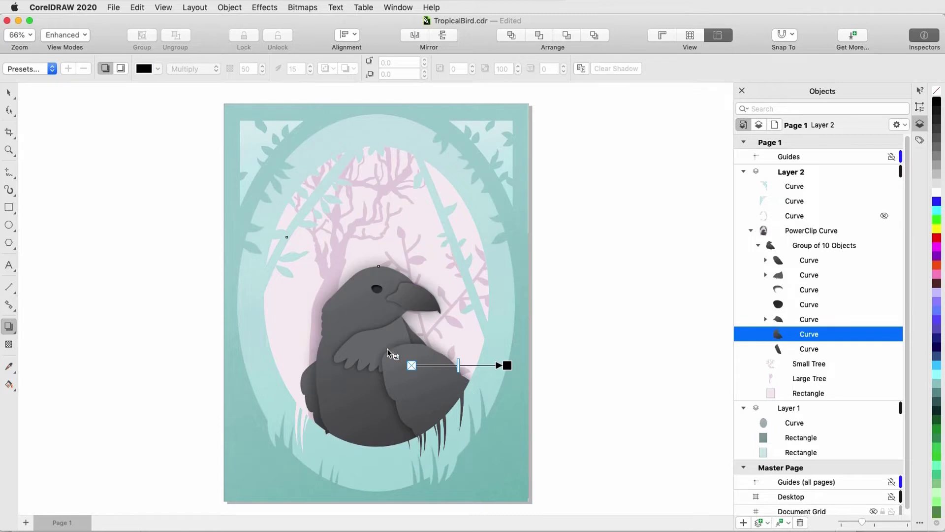
click(572, 353)
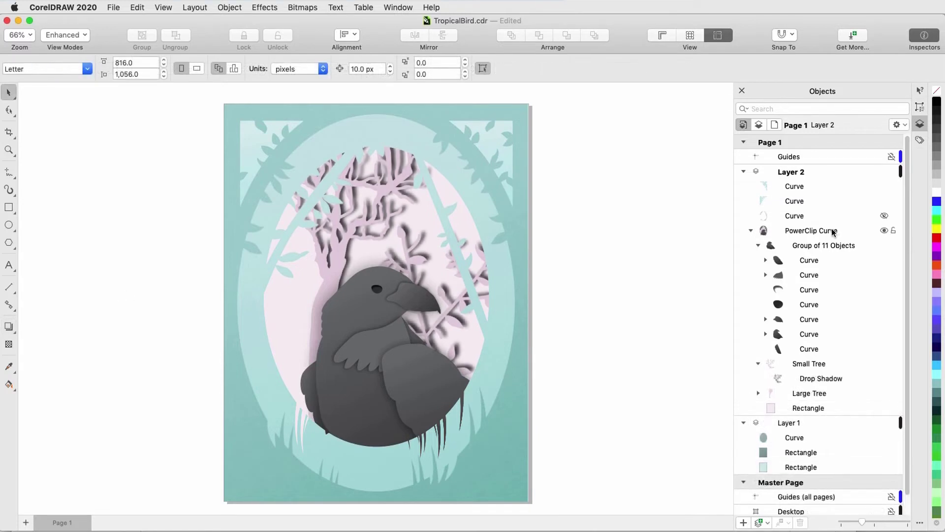
Step: Drag a downward shadow onto the PowerClip holding the whole raven scene
click(834, 233)
click(8, 326)
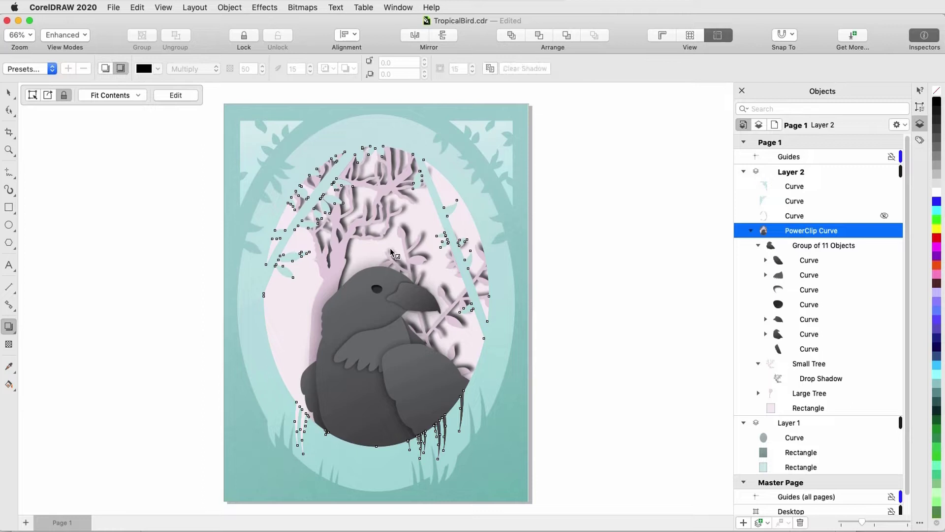
drag(376, 302, 387, 441)
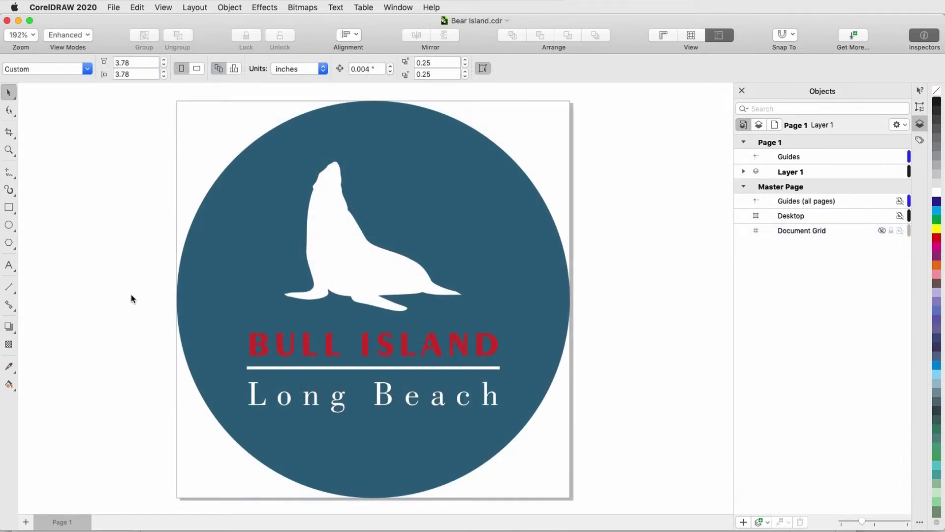
Step: Cast a drop shadow from the blue circle, then centre it directly behind the circle
click(8, 327)
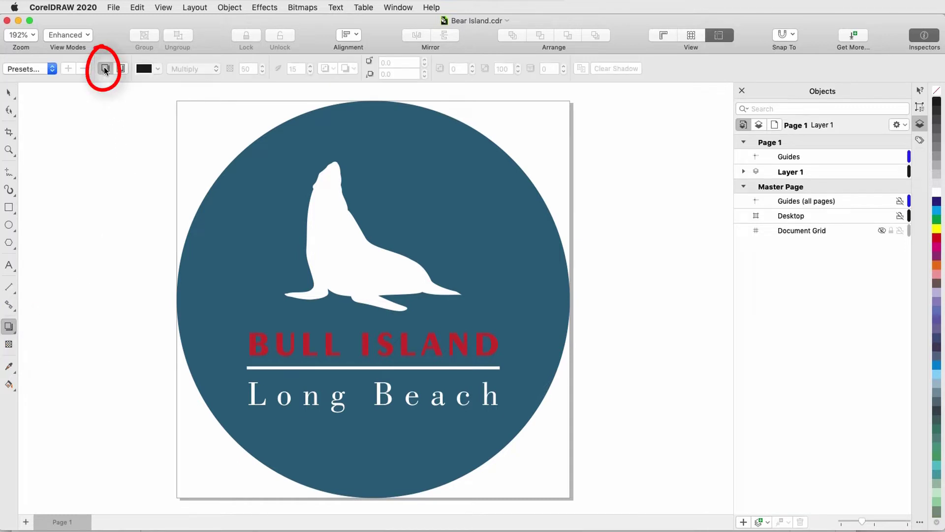
click(417, 306)
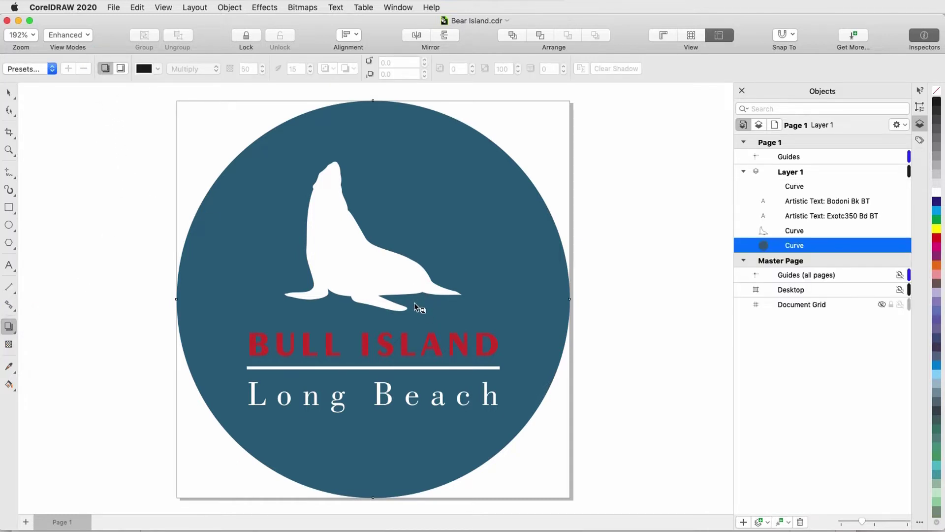
drag(414, 302, 623, 385)
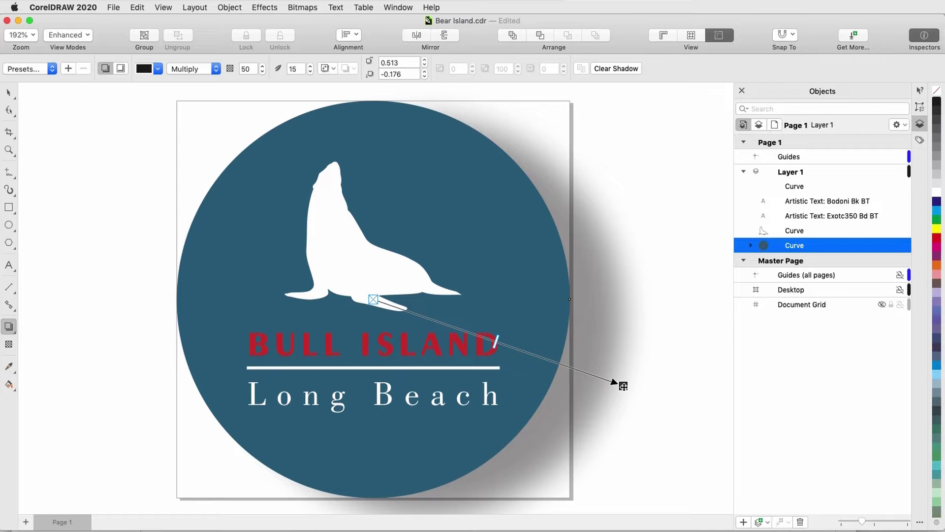
drag(623, 386, 549, 303)
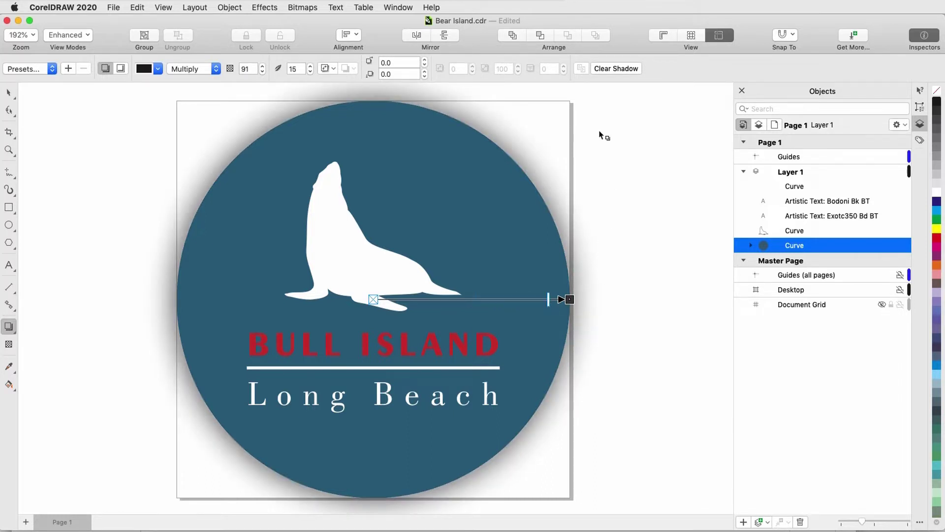
Step: Clear the circle's drop shadow and drag an inner shadow toward its upper right
click(604, 70)
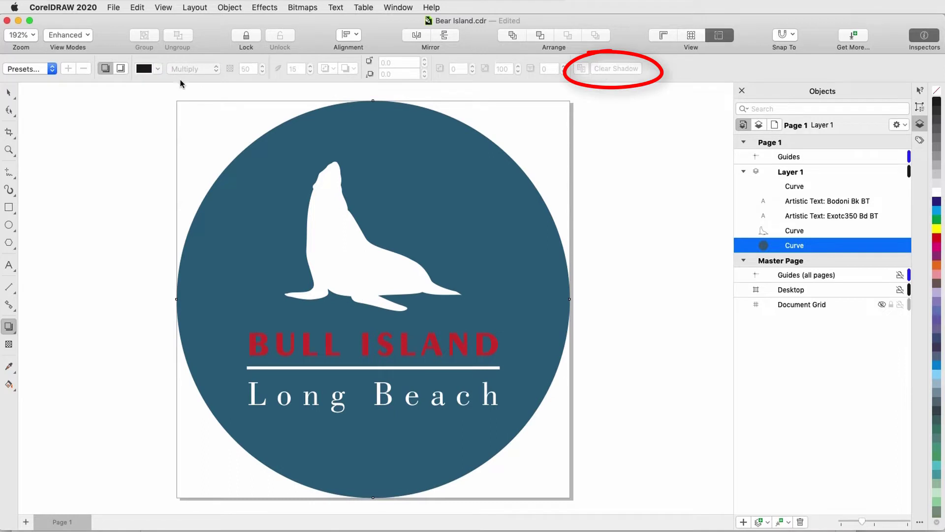
click(122, 70)
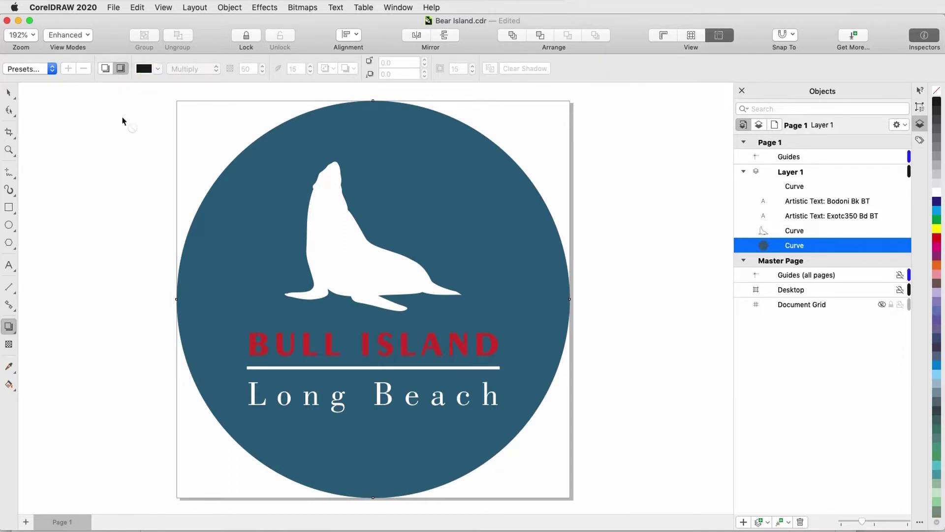
drag(374, 299, 489, 169)
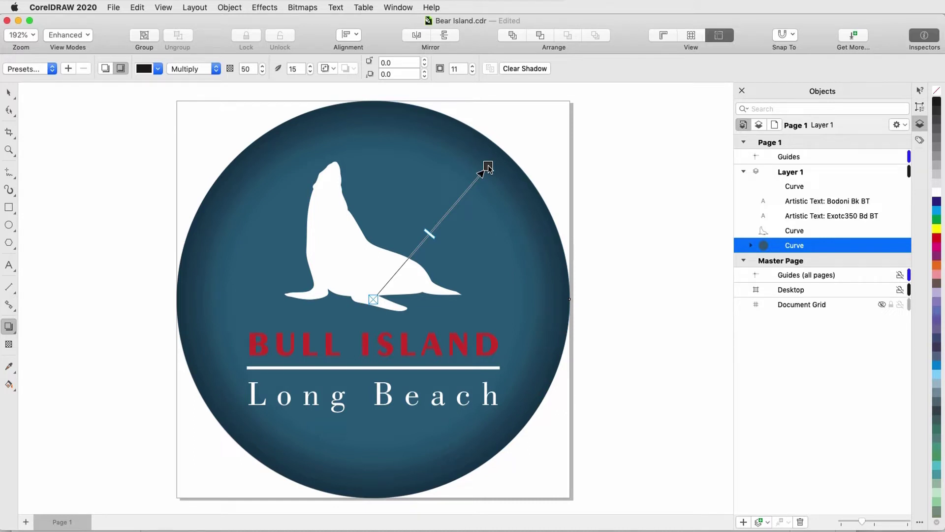
Step: Lower the circle's inner shadow opacity to 48 and reduce its feathering
drag(430, 233, 447, 221)
click(263, 72)
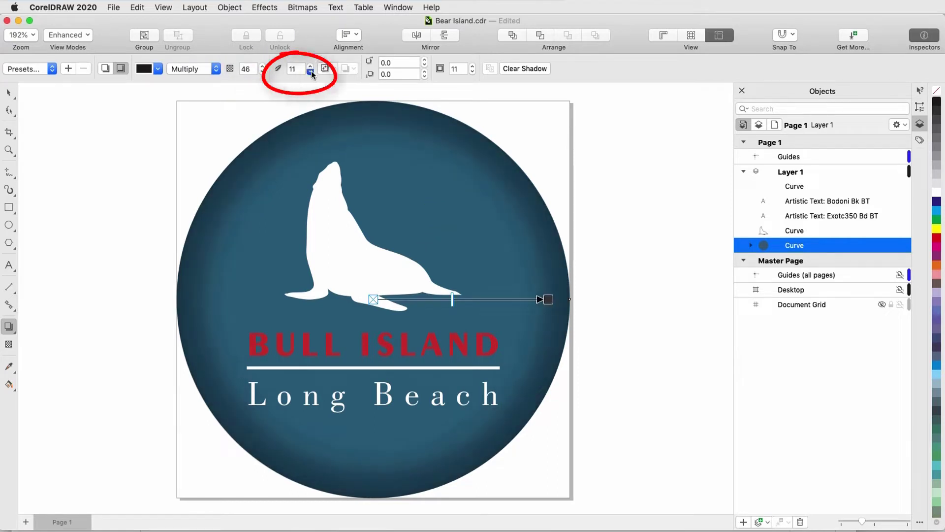
click(311, 71)
Step: Set the inner shadow to Soft Light blend and red colour, shifted toward the upper right
click(216, 69)
click(213, 28)
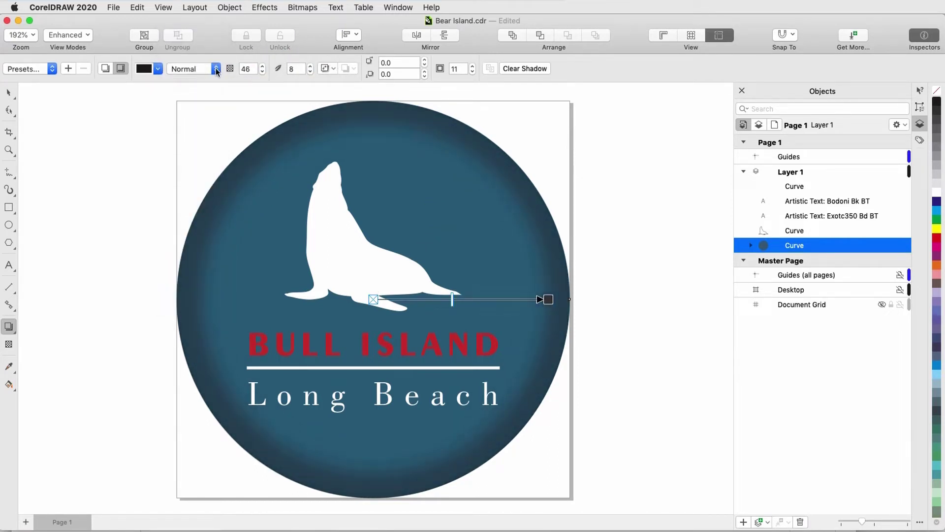
click(216, 69)
click(192, 264)
click(217, 69)
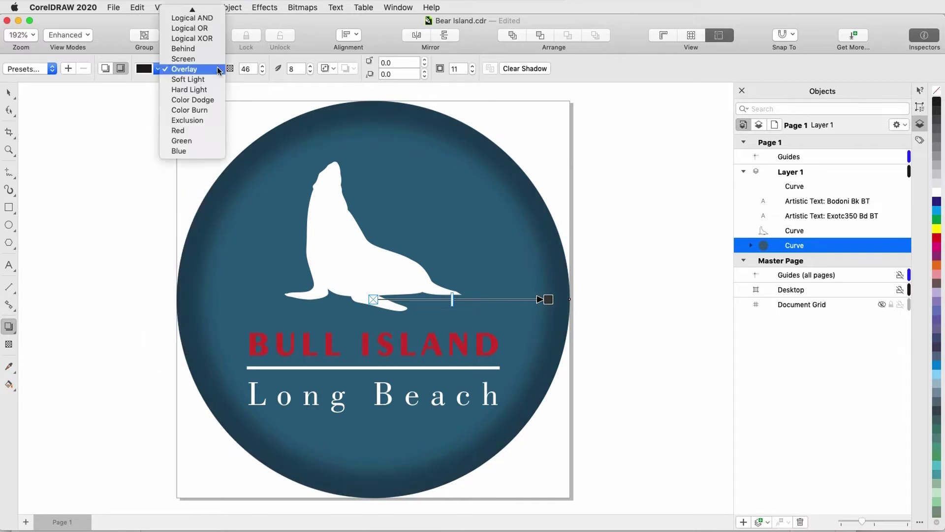
click(189, 78)
click(157, 69)
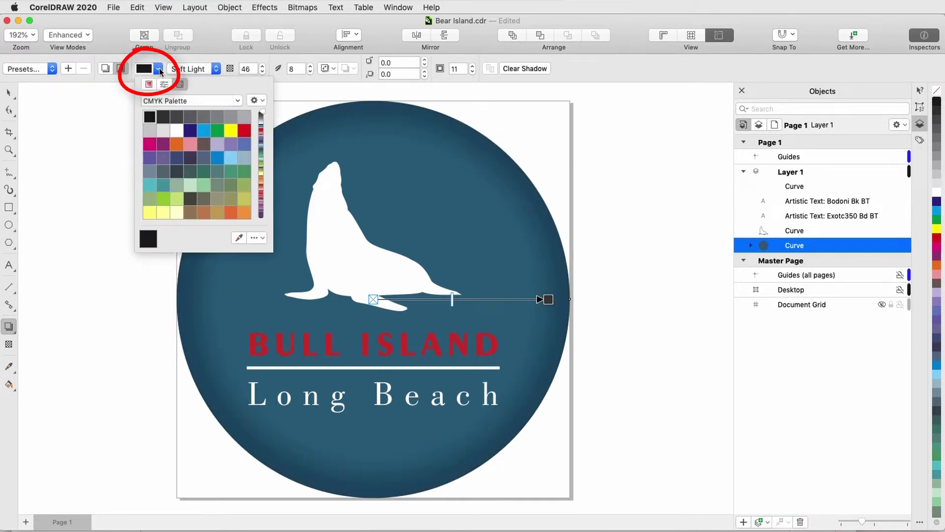
click(246, 131)
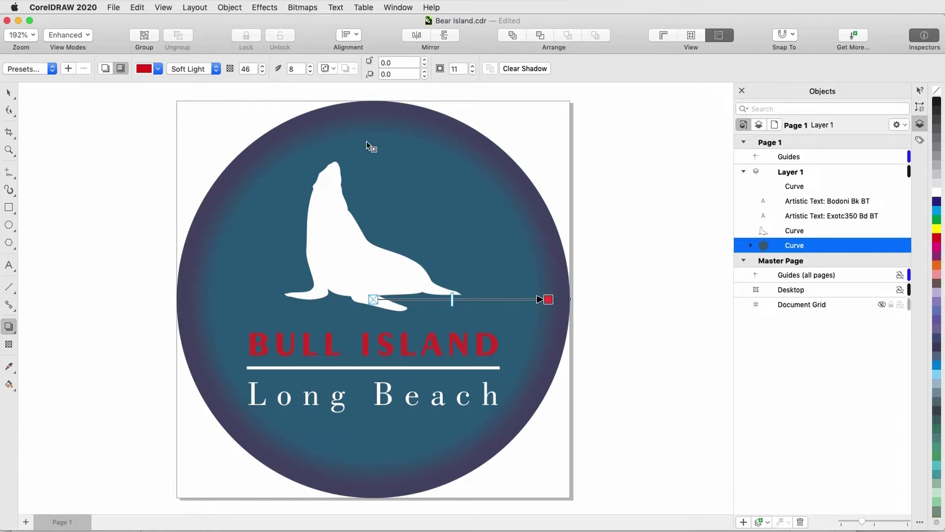
mouse_move(548, 299)
mouse_down()
mouse_move(615, 269)
mouse_move(579, 144)
mouse_move(601, 111)
mouse_up()
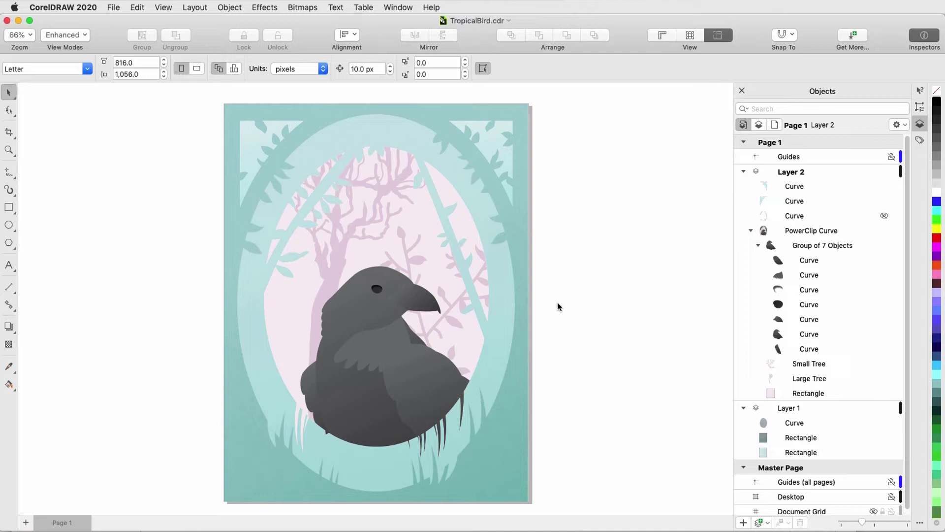
Step: Give the raven's first and second wing pieces drop shadows
click(816, 266)
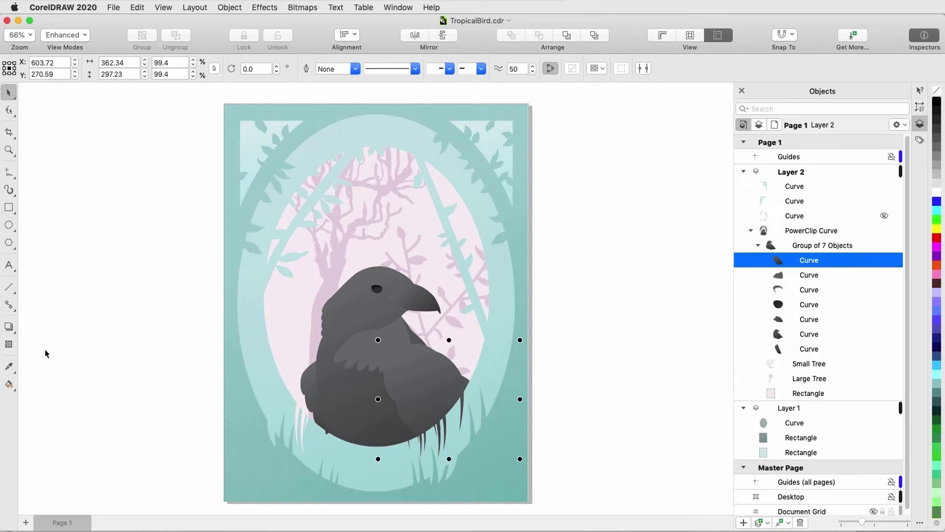
click(7, 326)
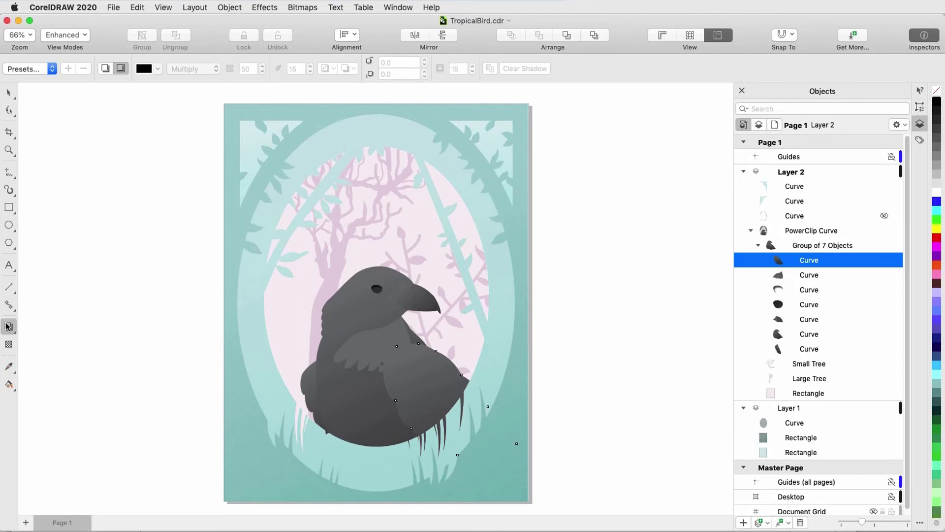
click(105, 68)
drag(432, 392, 517, 400)
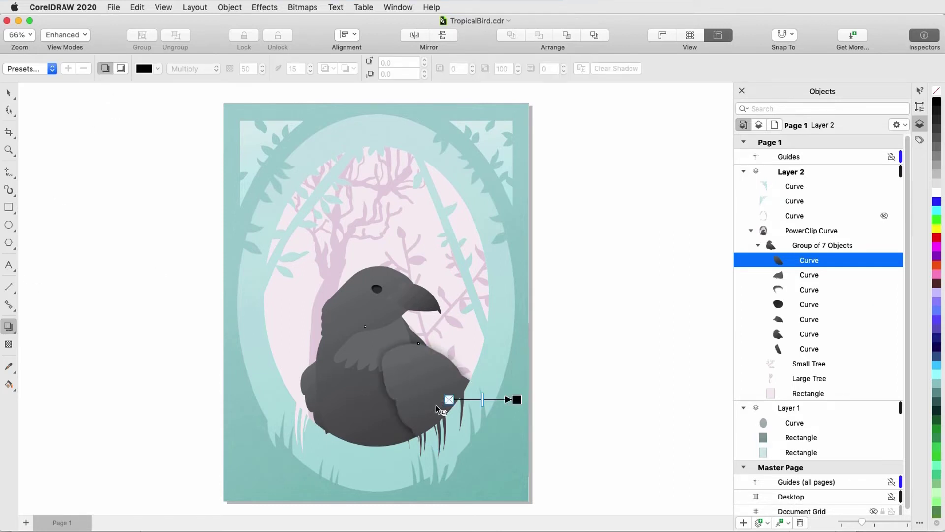
click(810, 276)
drag(372, 344, 411, 343)
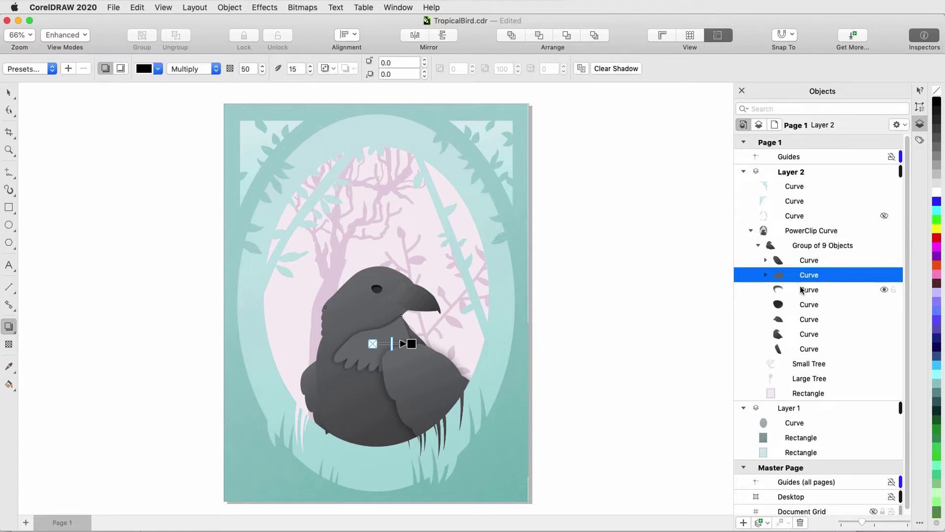
Step: Add drop shadows to the raven's head piece and the next body piece
click(810, 319)
drag(412, 297, 441, 297)
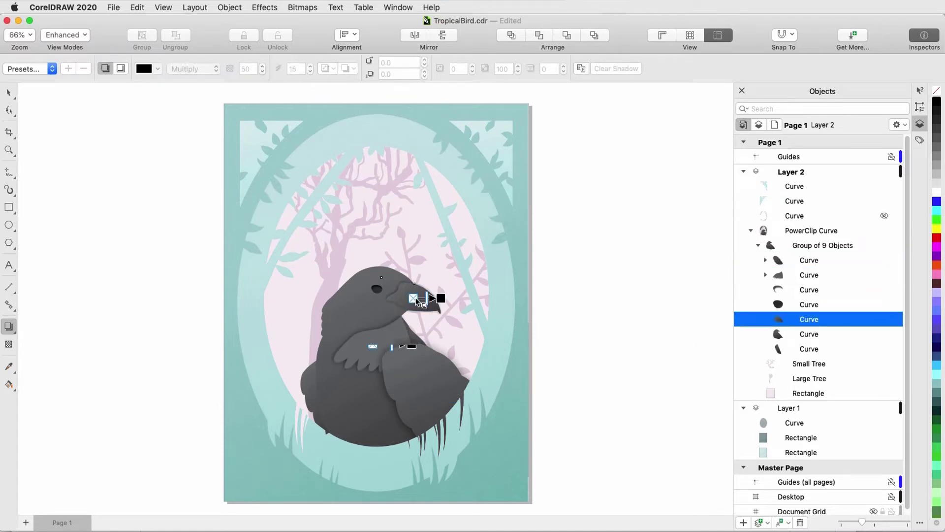
click(810, 333)
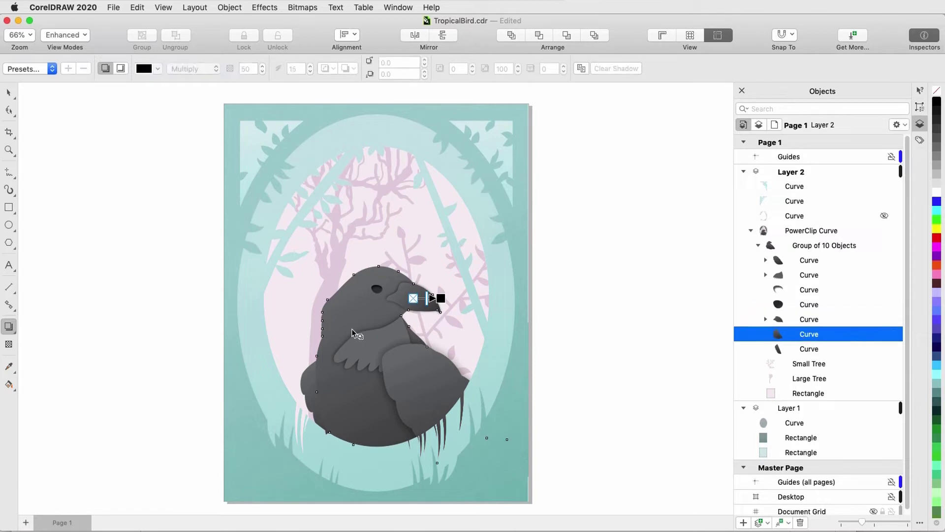
drag(412, 365, 507, 364)
click(573, 354)
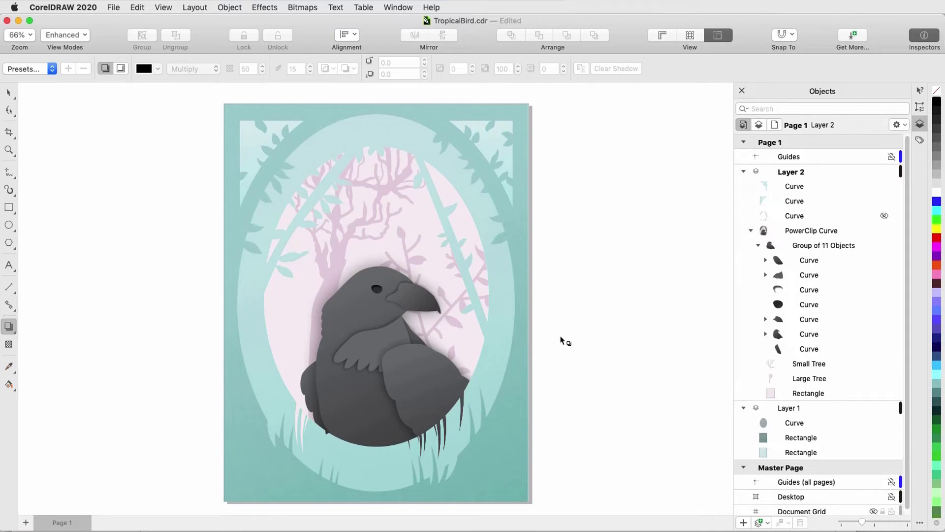
Step: Inside the PowerClip, give the Large Tree a drop shadow at 76 opacity and feather 4
right_click(368, 221)
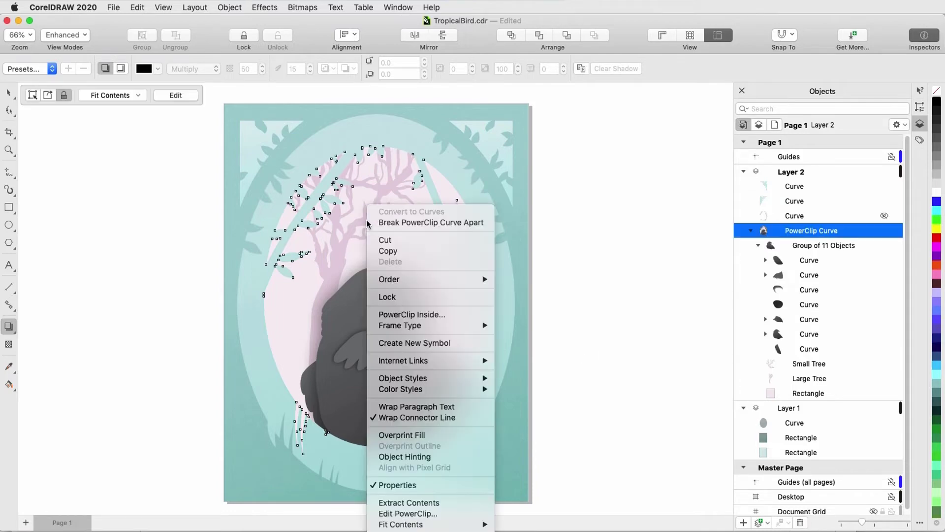
click(435, 514)
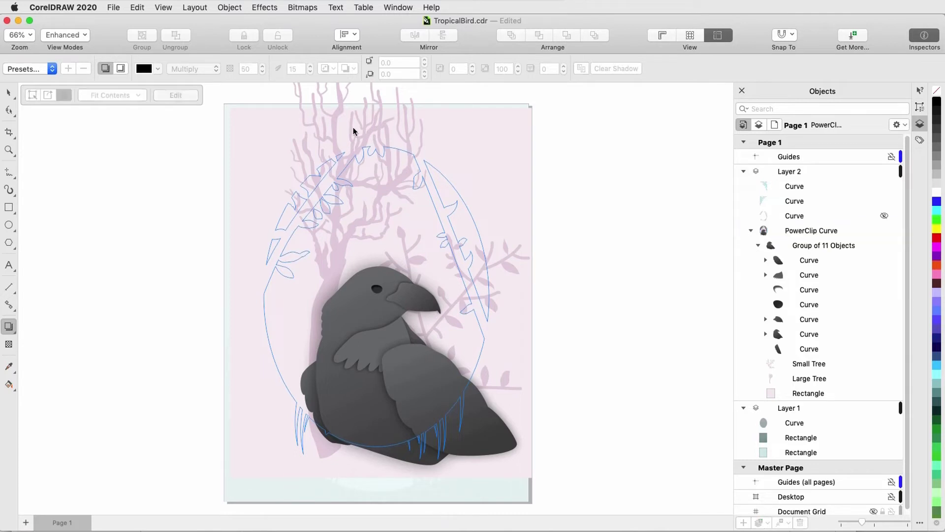
click(362, 220)
drag(374, 229, 374, 231)
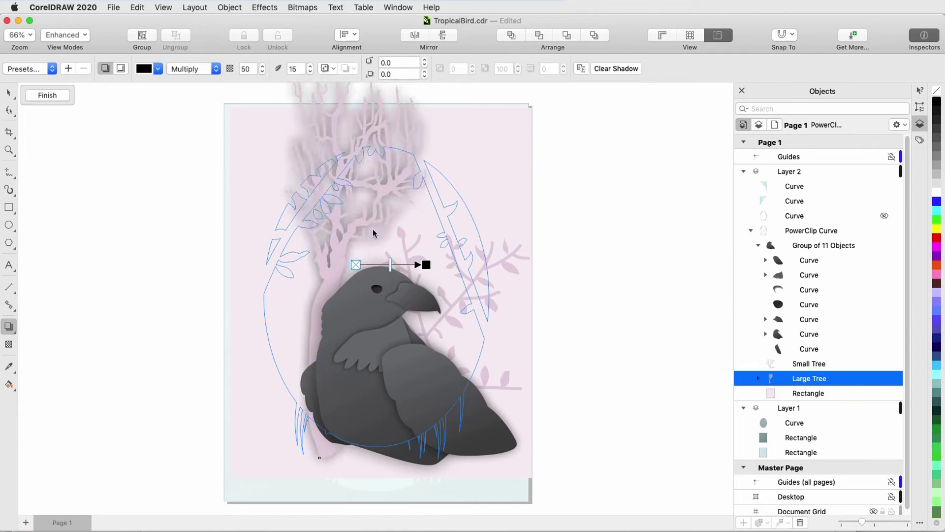
drag(390, 264, 408, 265)
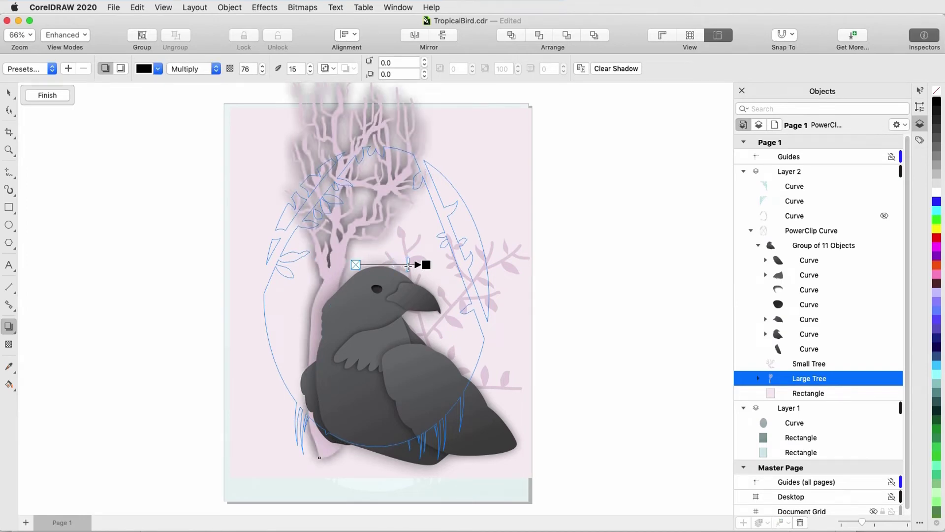
click(310, 72)
click(310, 71)
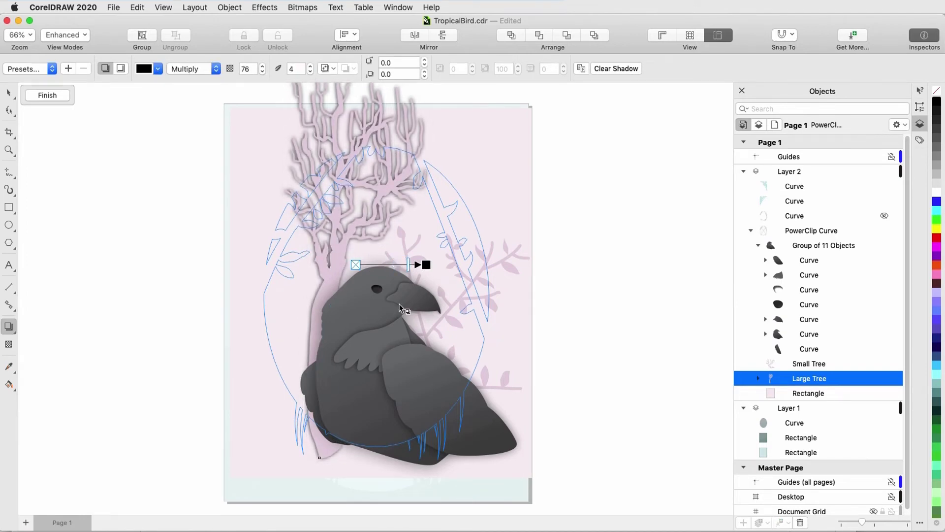
drag(426, 265, 431, 224)
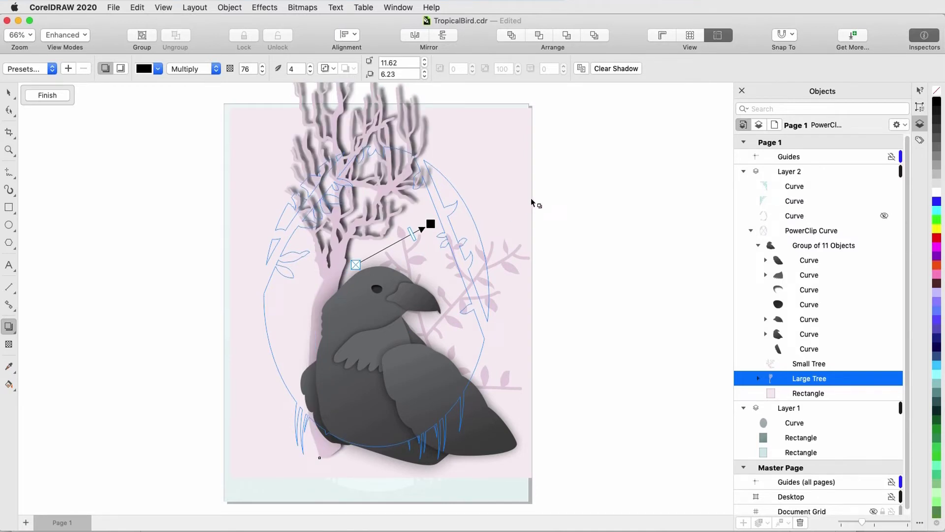
Step: Copy the Large Tree's shadow onto the Small Tree
click(799, 365)
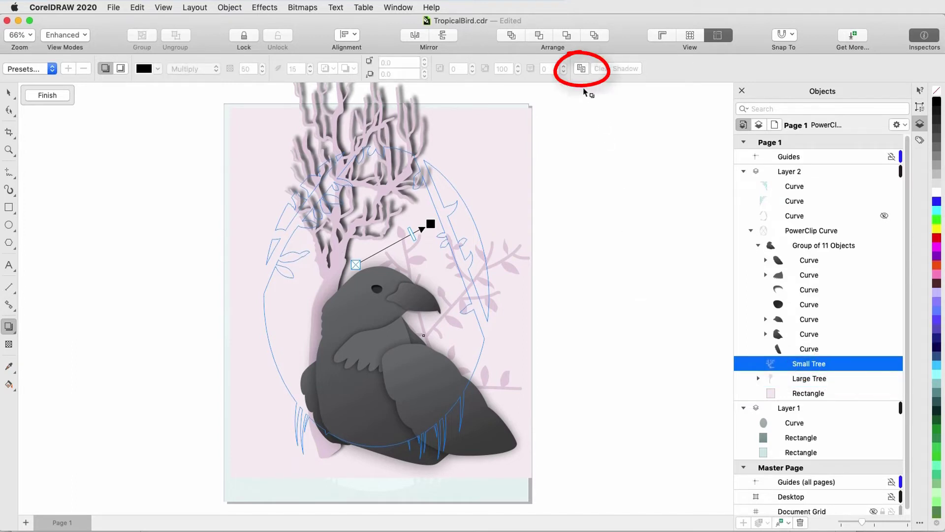
click(581, 69)
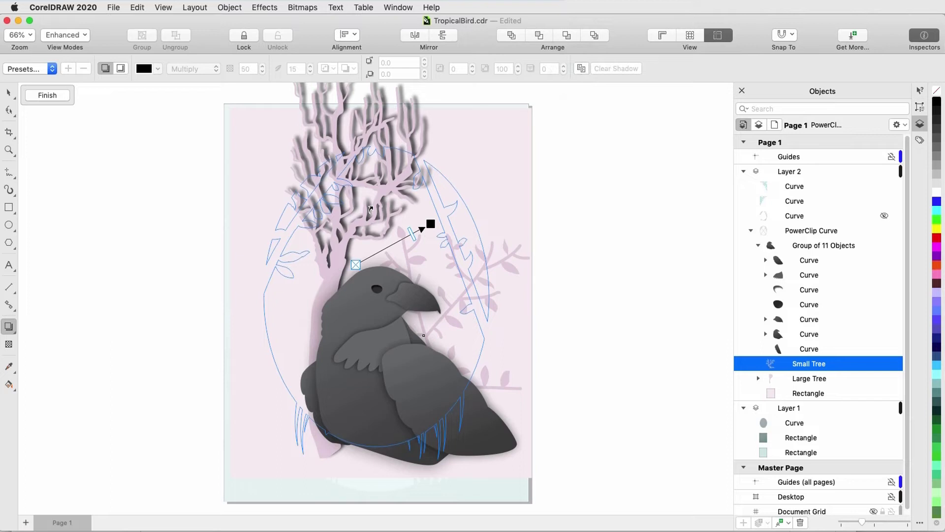
click(342, 199)
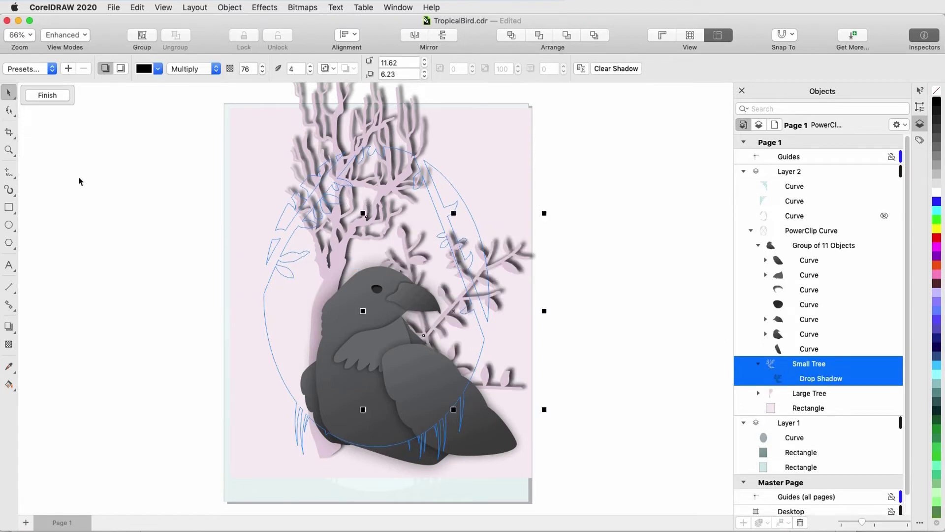
Step: Finish editing the PowerClip and give the frame a downward-pointing inner shadow
right_click(95, 154)
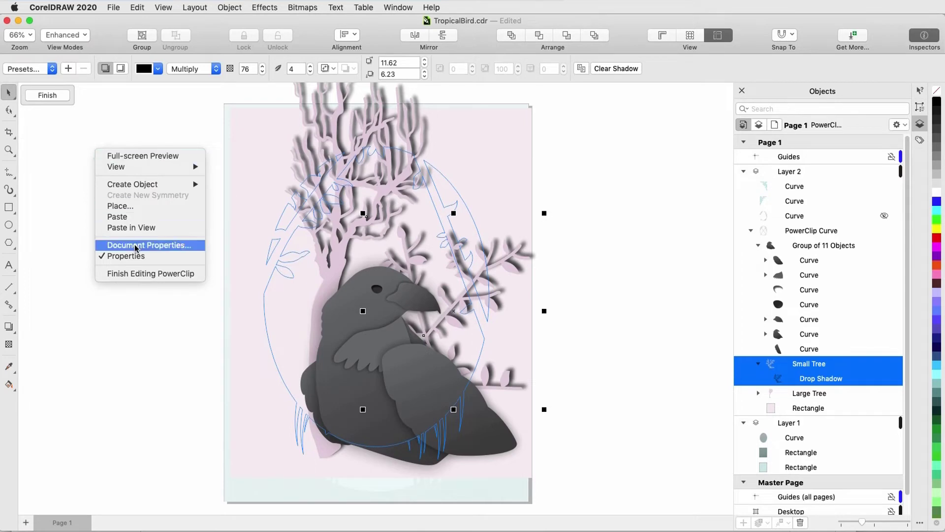
click(141, 274)
click(128, 287)
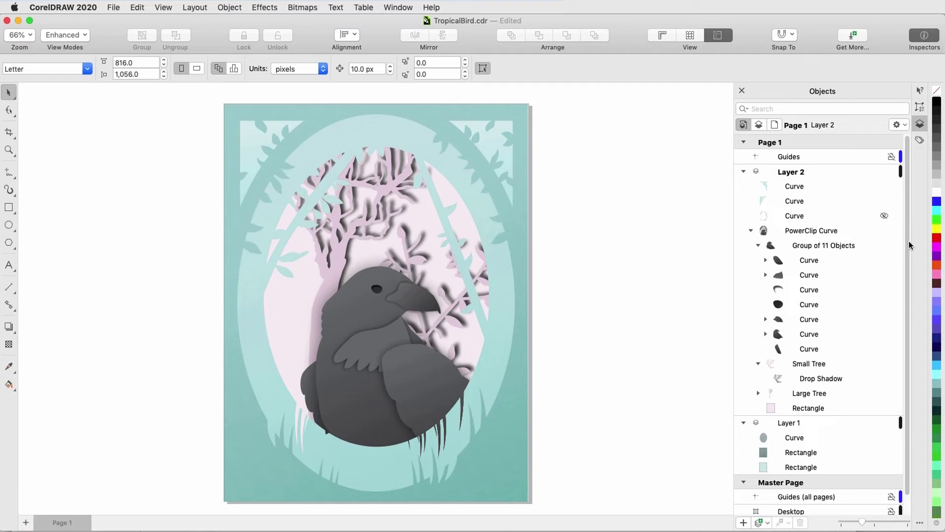
click(833, 231)
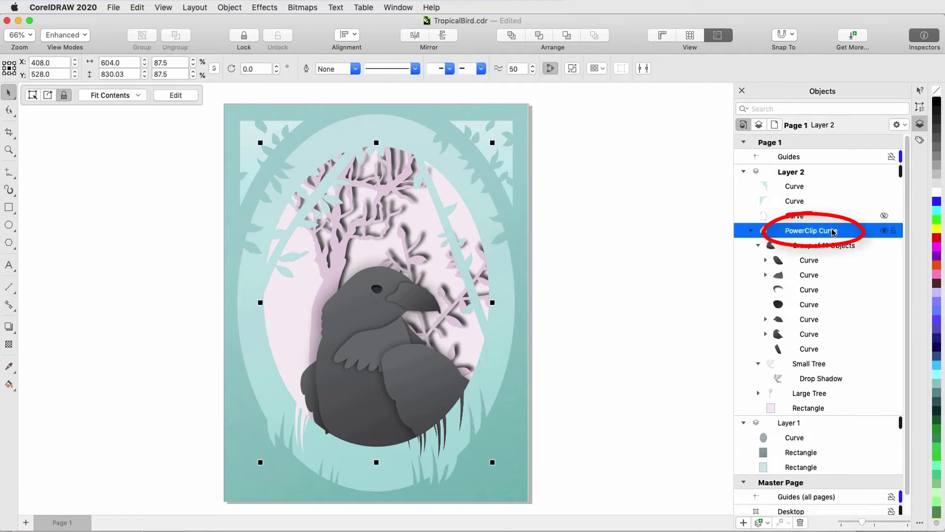
click(10, 328)
click(120, 68)
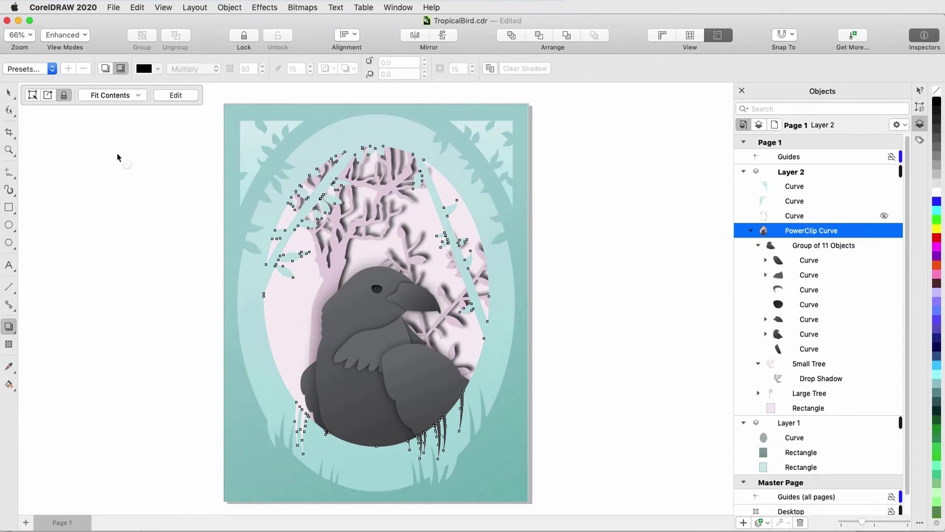
drag(384, 246, 480, 274)
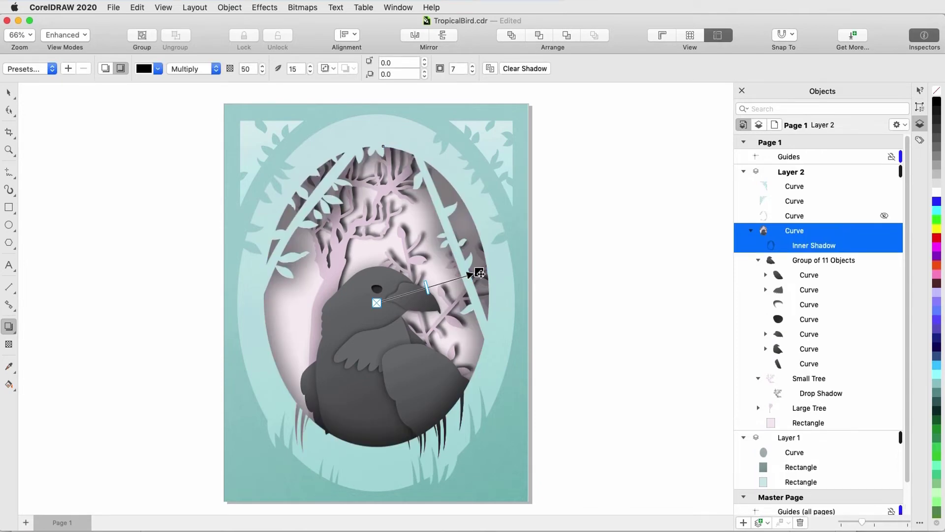
drag(479, 273, 388, 441)
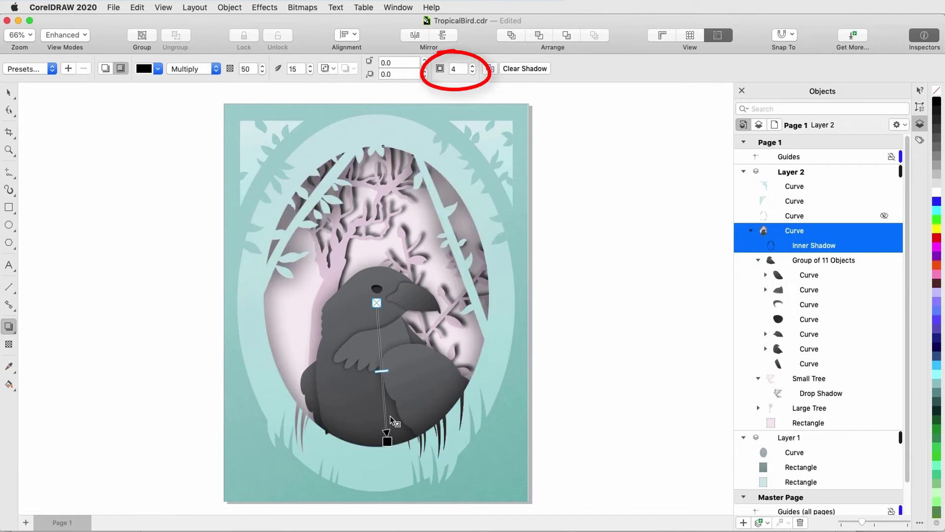
Step: Lower the inner shadow's feathering to 6
click(310, 72)
click(311, 72)
click(311, 73)
click(311, 72)
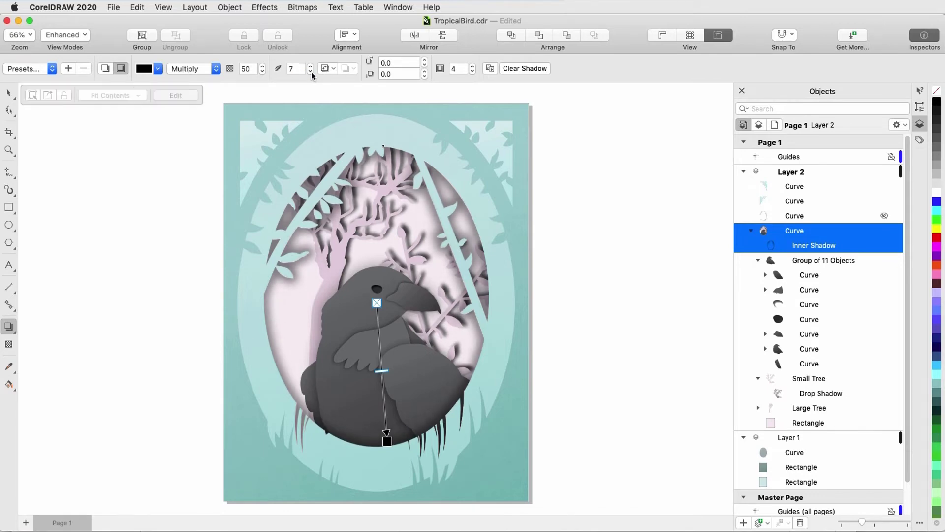
click(312, 74)
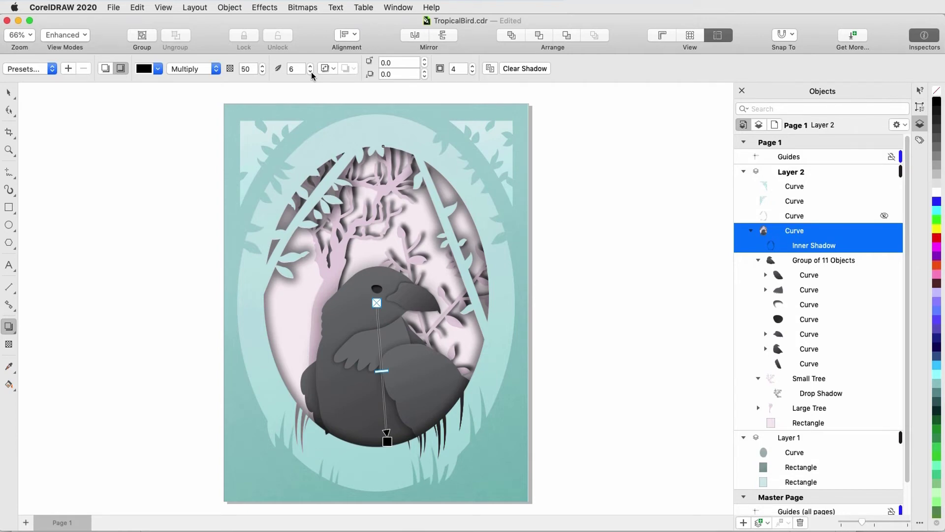
Step: Restore the teal frame's inner shadow, then try and undo a drop shadow on both corner leaves
click(795, 453)
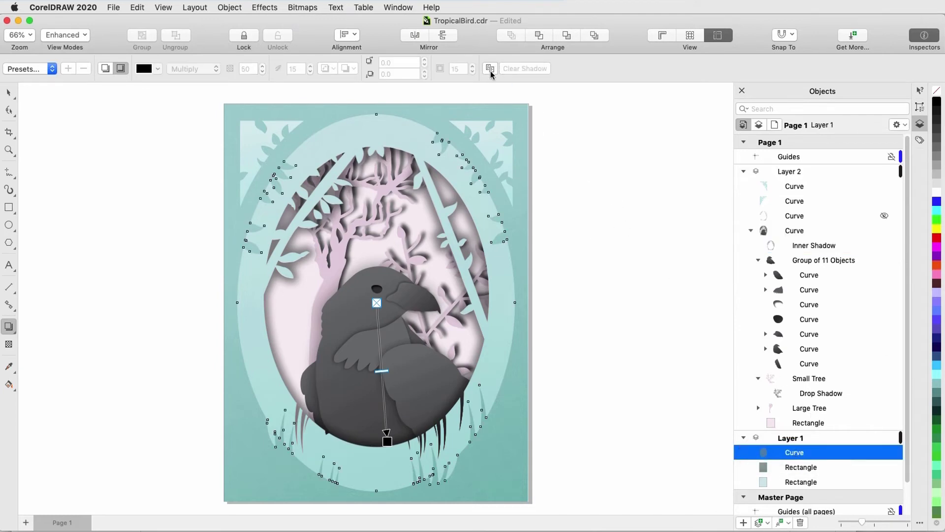
key(ctrl+z)
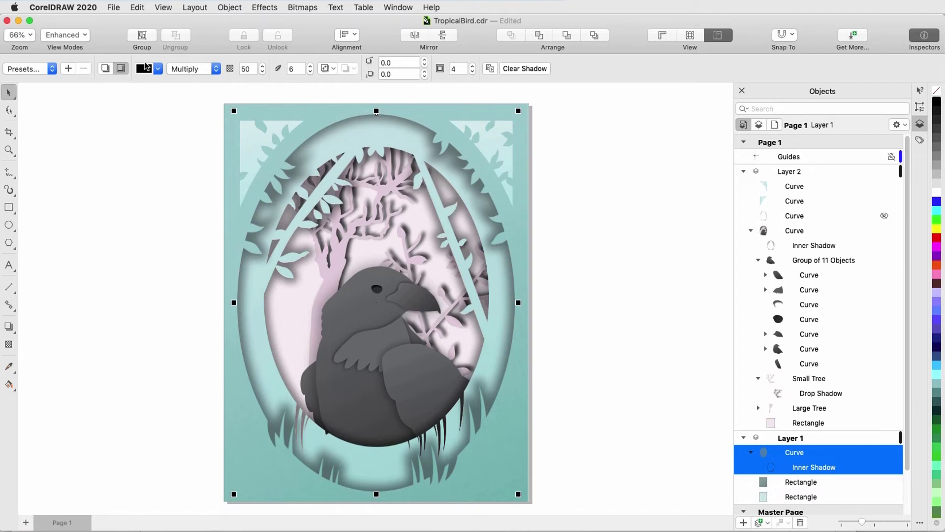
click(255, 148)
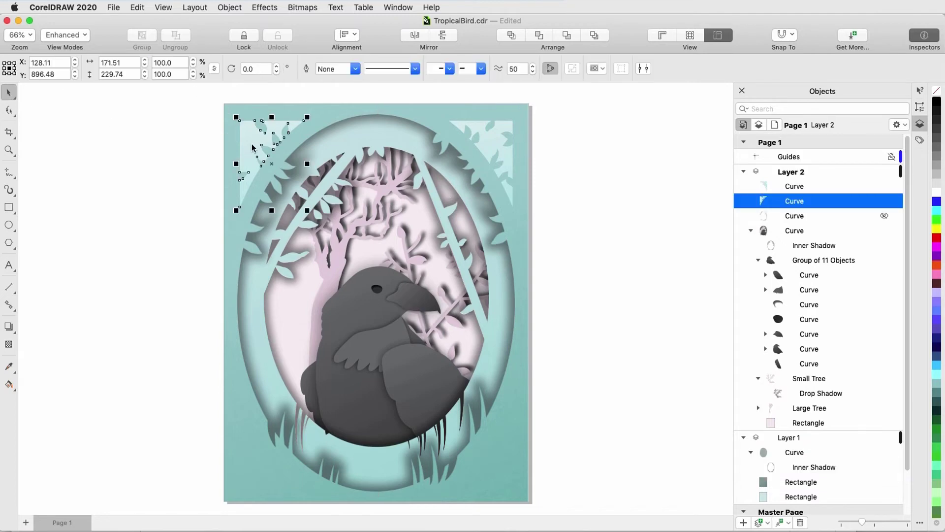
shift+click(502, 147)
click(9, 327)
drag(377, 164, 287, 170)
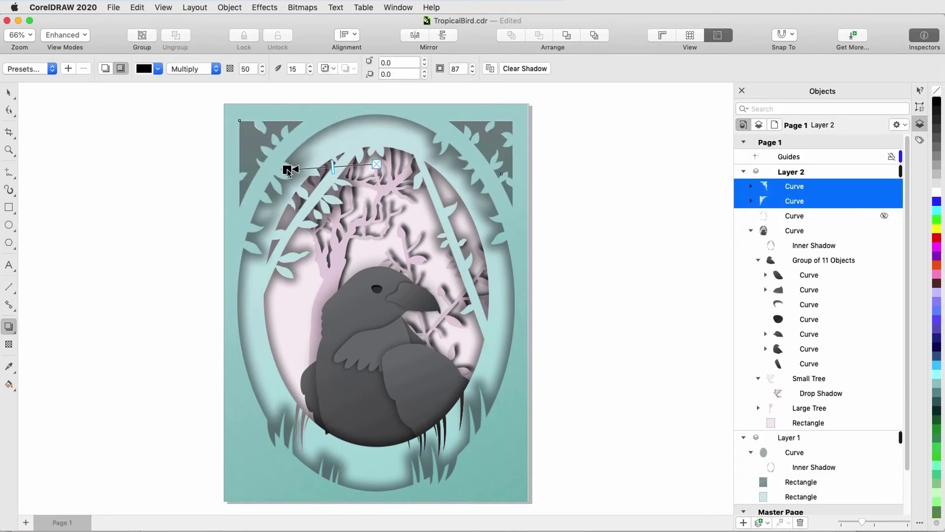
click(490, 69)
click(463, 165)
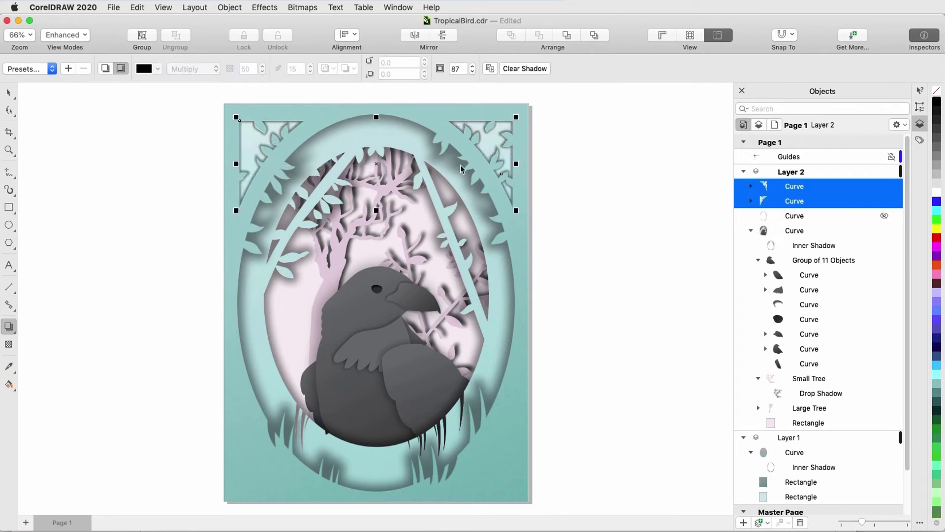
key(space)
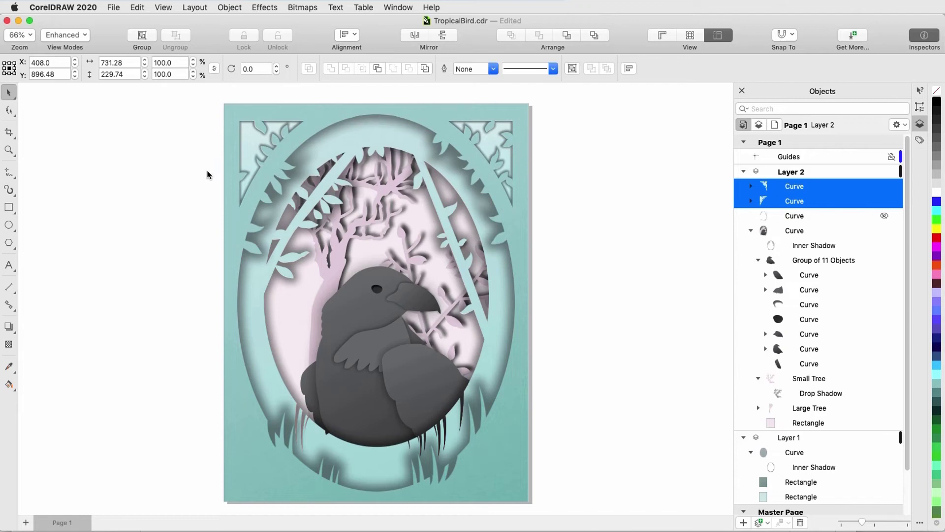
key(super+z)
Step: Group the two top-corner leaf pieces and copy another object's drop shadow onto the group
click(255, 153)
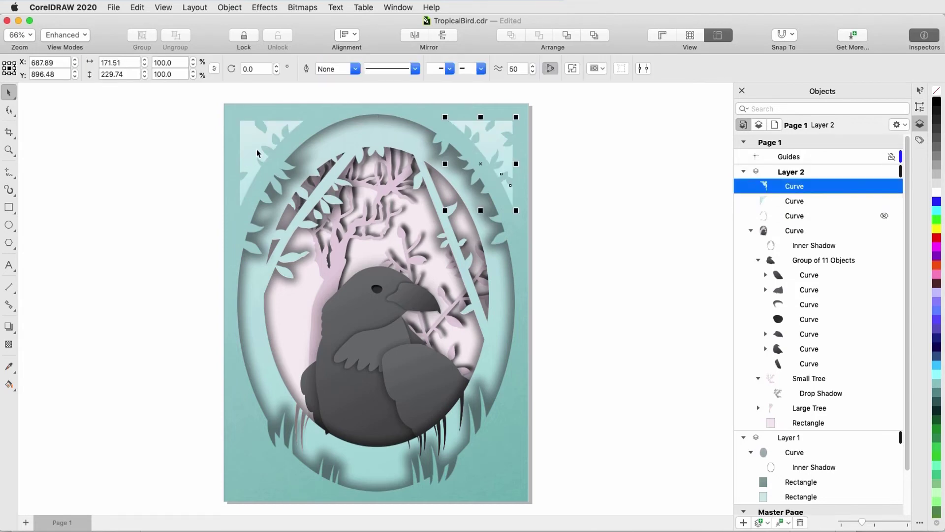
shift+click(486, 138)
right_click(486, 138)
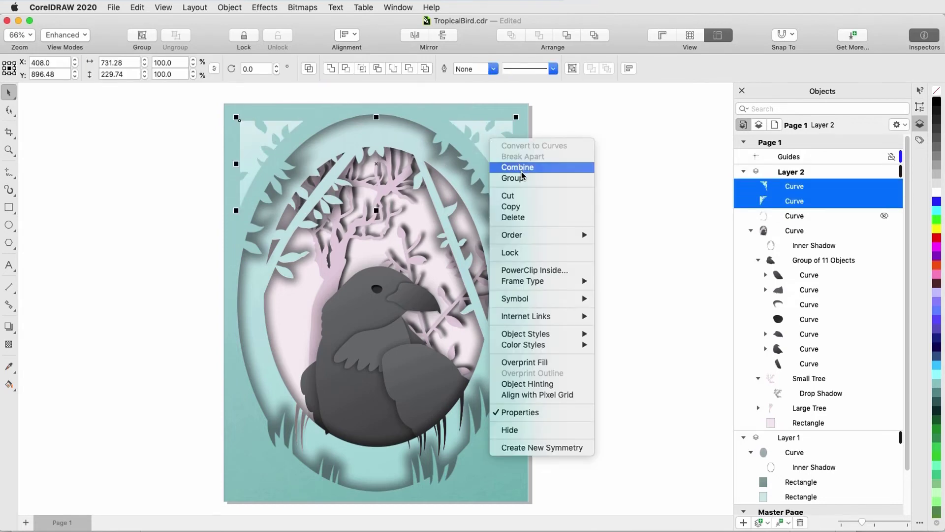
key(Escape)
key(super+g)
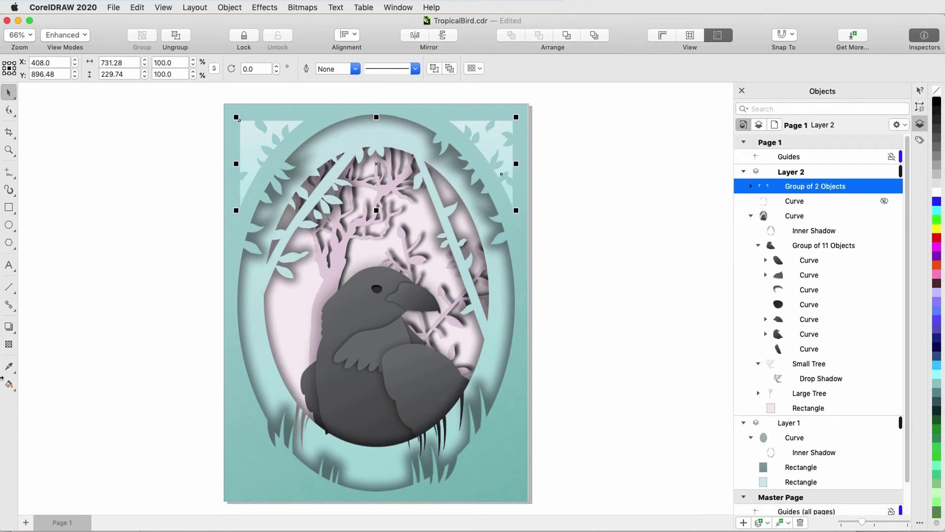
click(9, 327)
drag(252, 150, 264, 169)
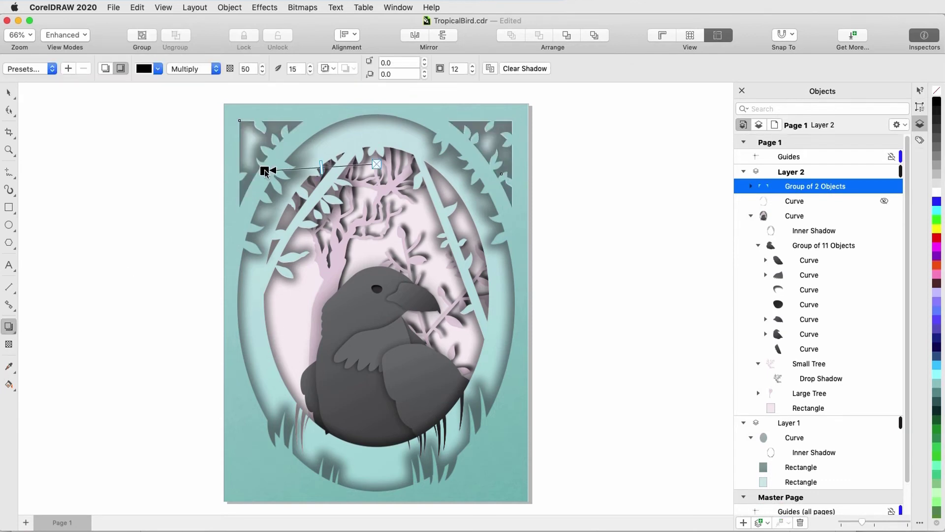
click(491, 69)
click(464, 173)
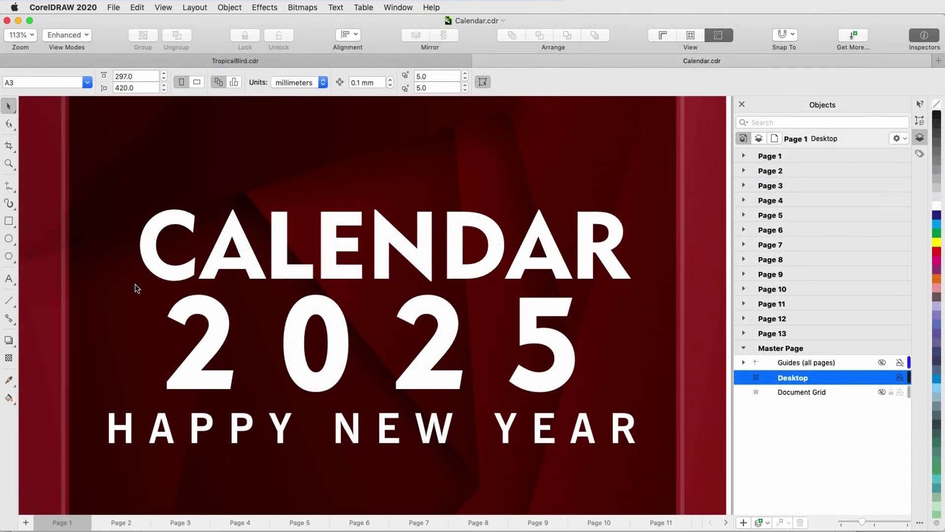
Step: Add a purple shadow to the CALENDAR heading
click(9, 339)
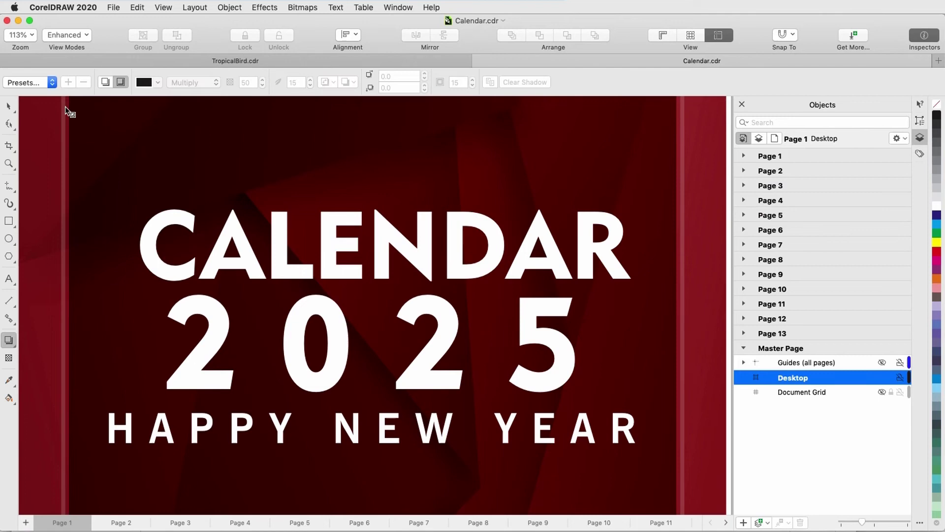
drag(389, 245, 466, 276)
click(158, 83)
click(231, 158)
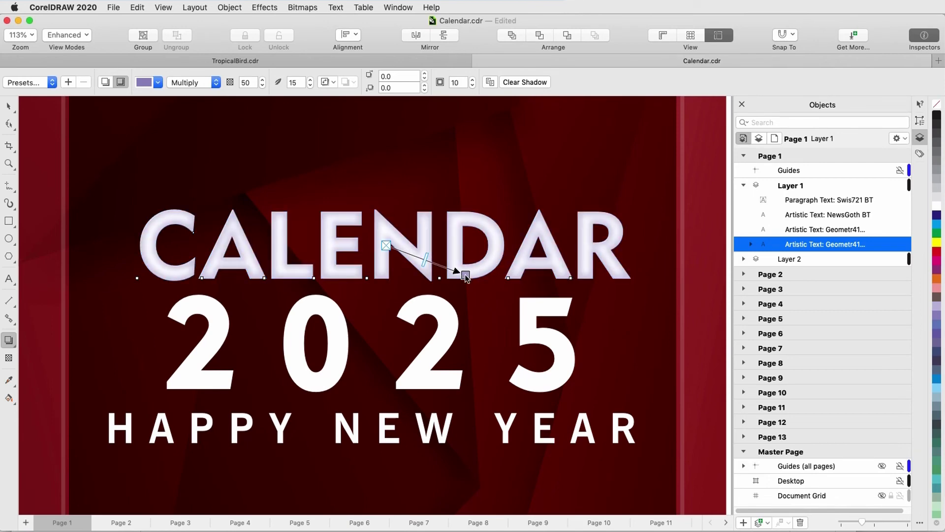
Step: Replace the heading text with 'PLANNER' and set it in AdLib WGL4 BT
key(F8)
double_click(389, 237)
text(PLANNE)
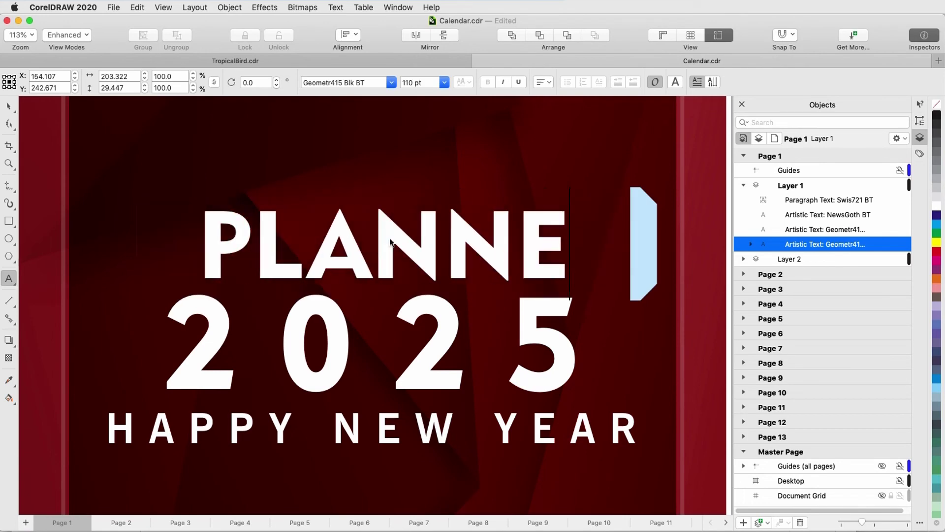
text(R)
click(131, 241)
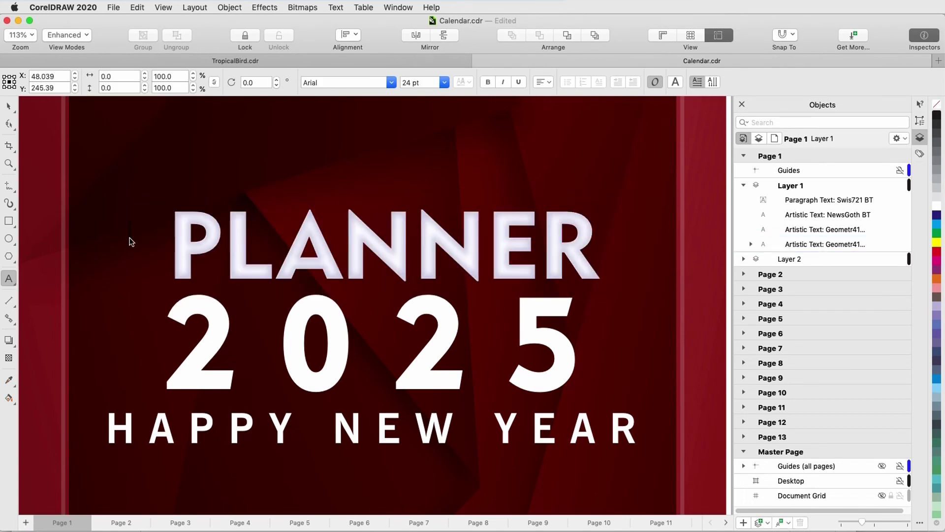
click(322, 250)
click(391, 82)
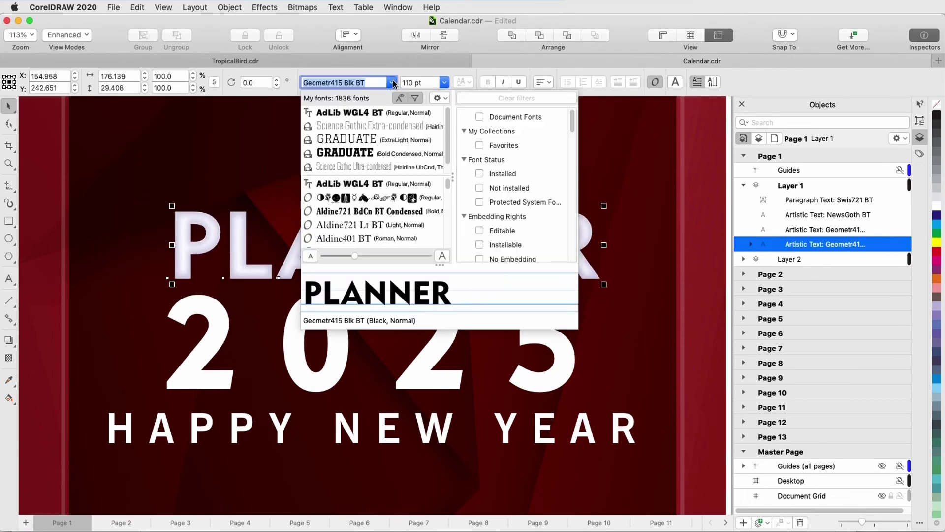
click(379, 115)
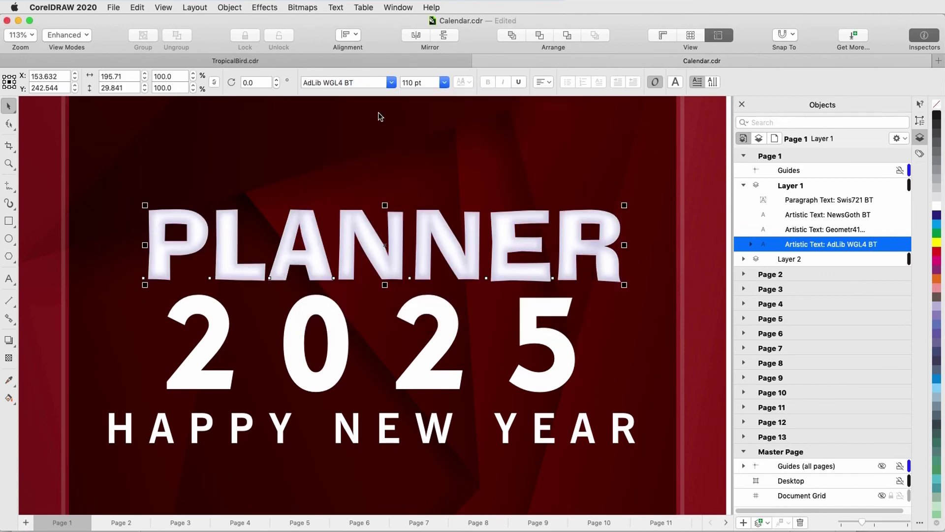
Step: Replace PLANNER's inner shadow with a Multiply drop shadow offset down-right at 94 opacity
click(379, 137)
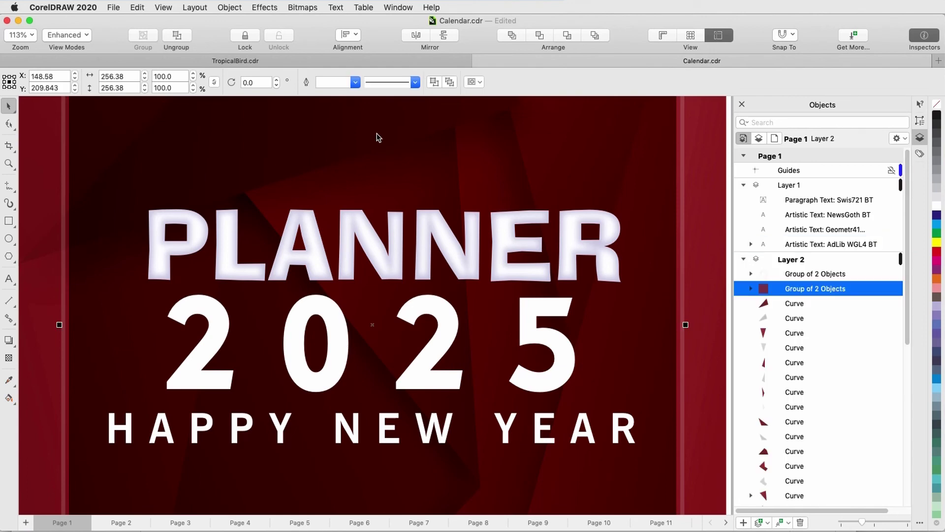
click(370, 249)
click(8, 340)
drag(385, 245, 617, 302)
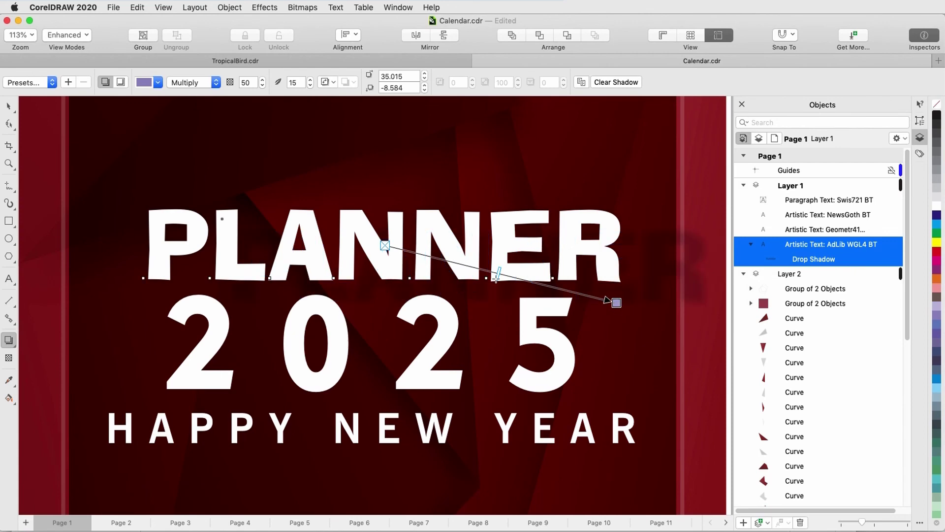
drag(500, 277, 597, 298)
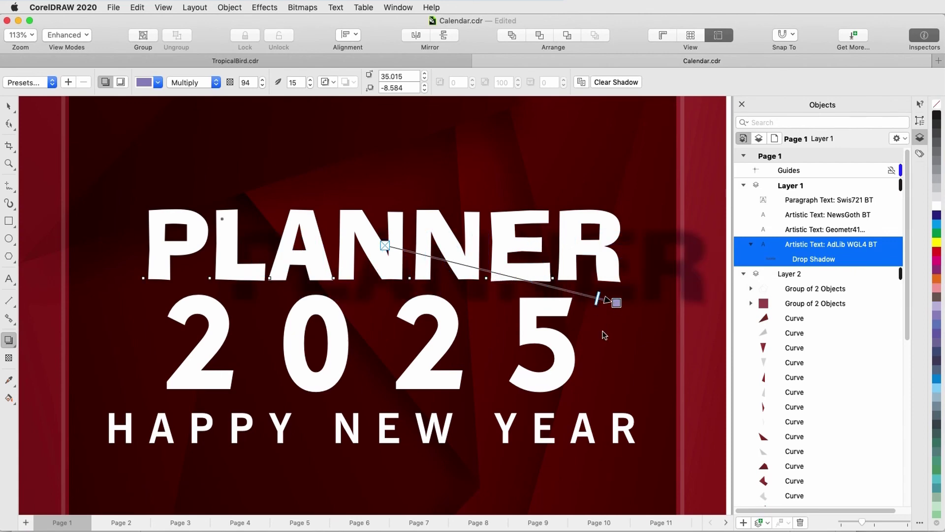
key(Escape)
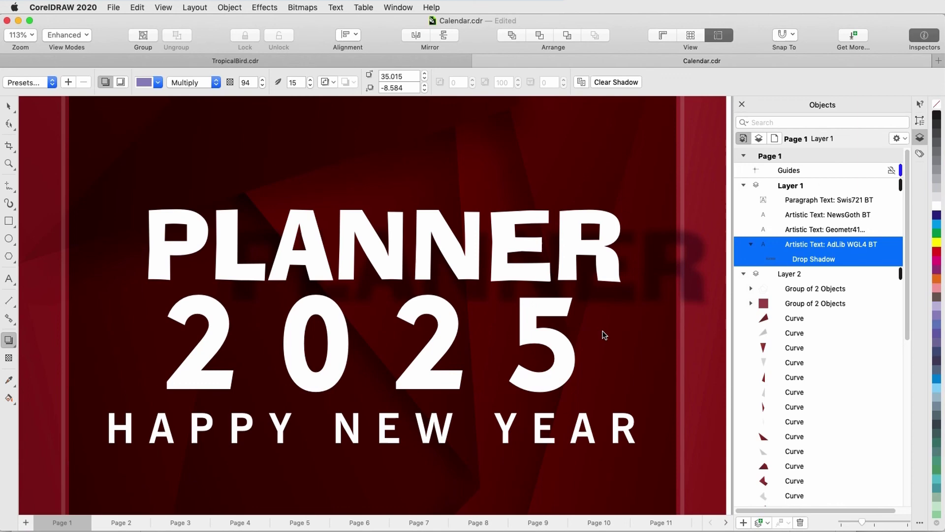